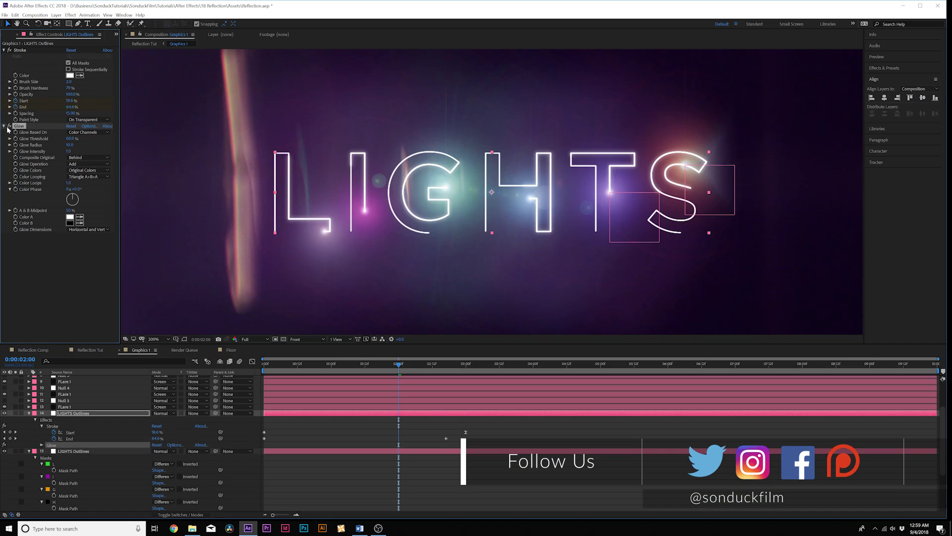
Set the Glow's source channel, use A & B Colors, and loop them Sawtooth B>A
click(70, 217)
click(204, 98)
click(272, 113)
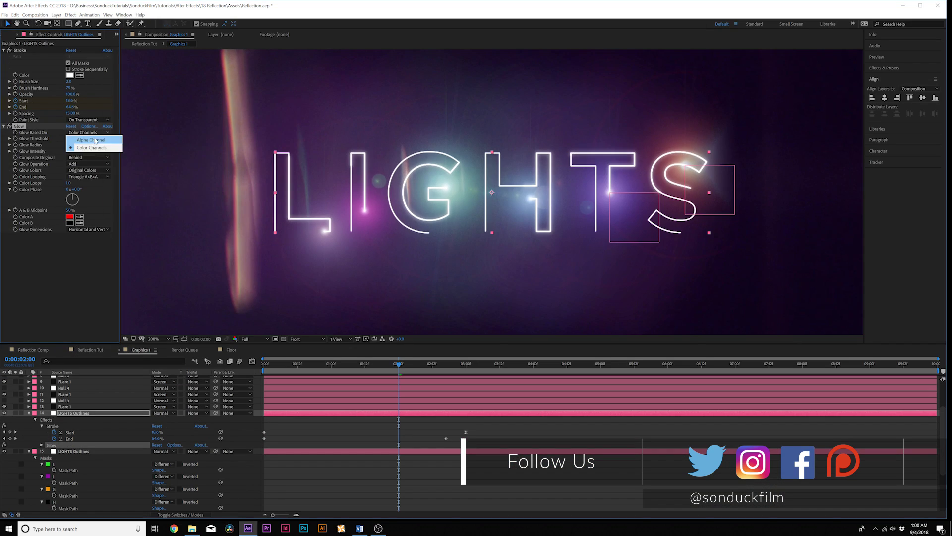
click(87, 170)
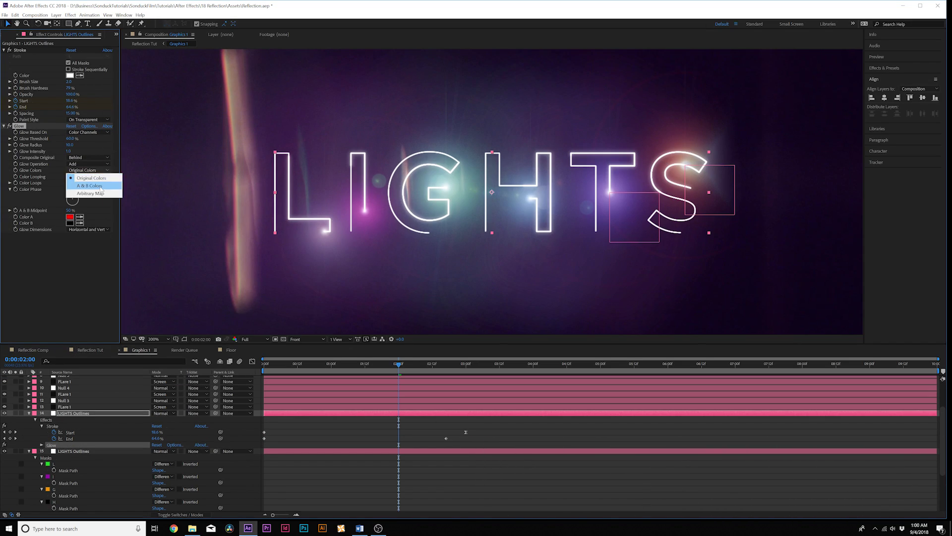
click(84, 184)
click(87, 176)
click(84, 191)
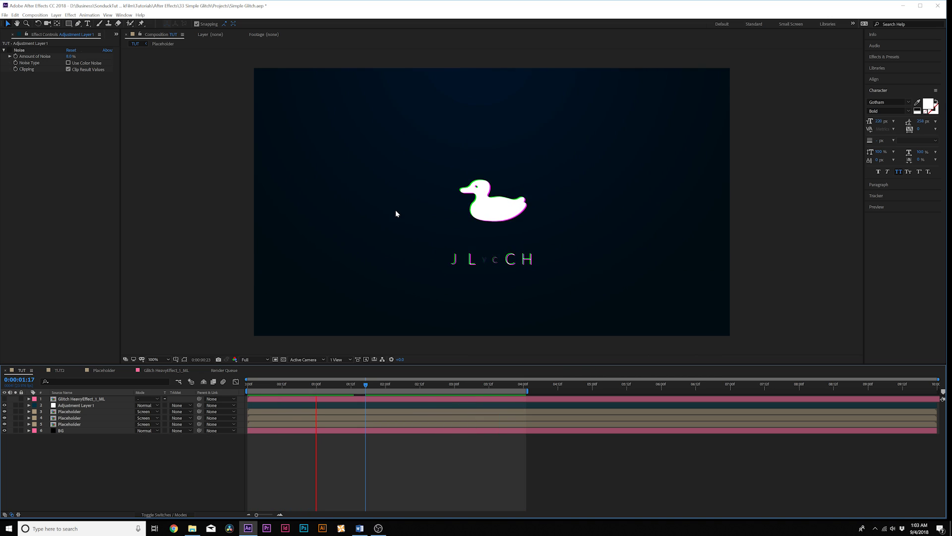
Stop the preview and add a new adjustment layer on top of the TUT comp
key(space)
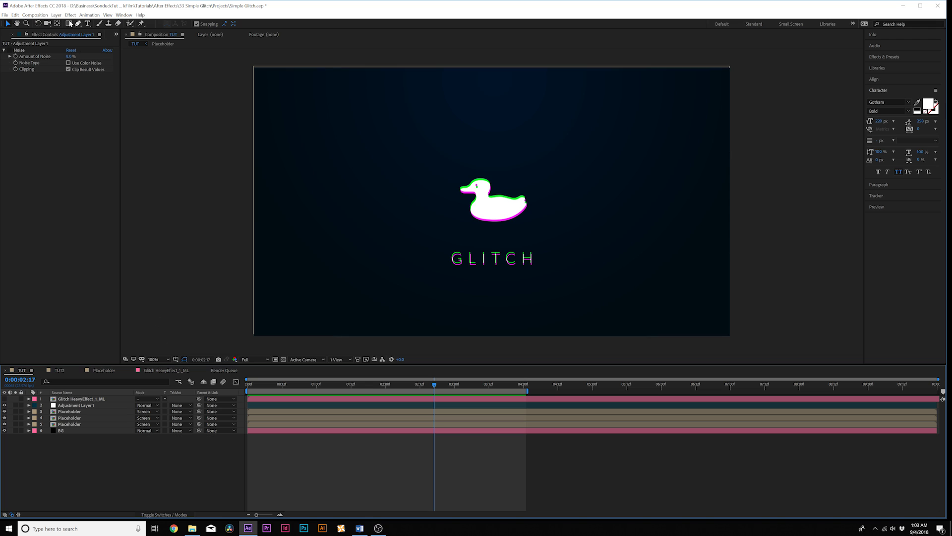
click(56, 14)
mouse_move(70, 23)
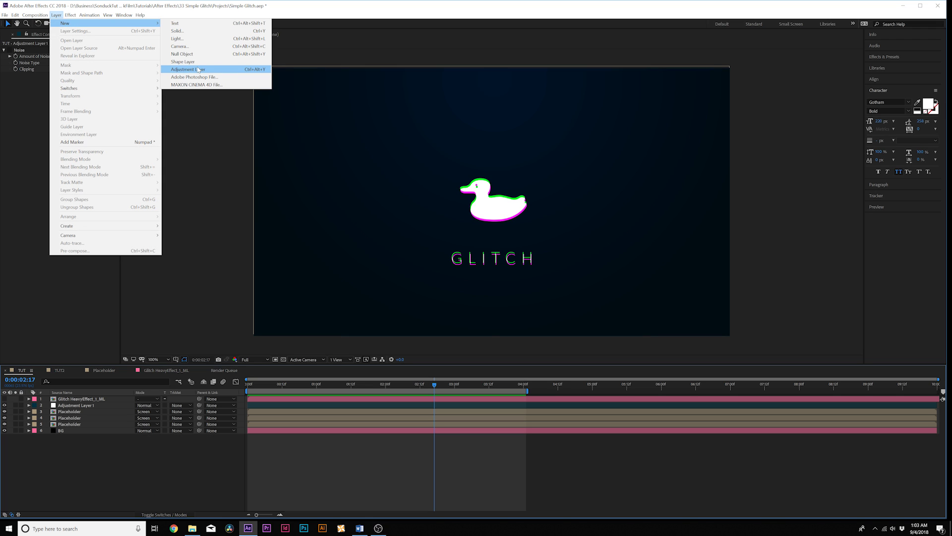
click(193, 69)
Apply the Noise effect to the adjustment layer and view the comp at 200%
click(75, 16)
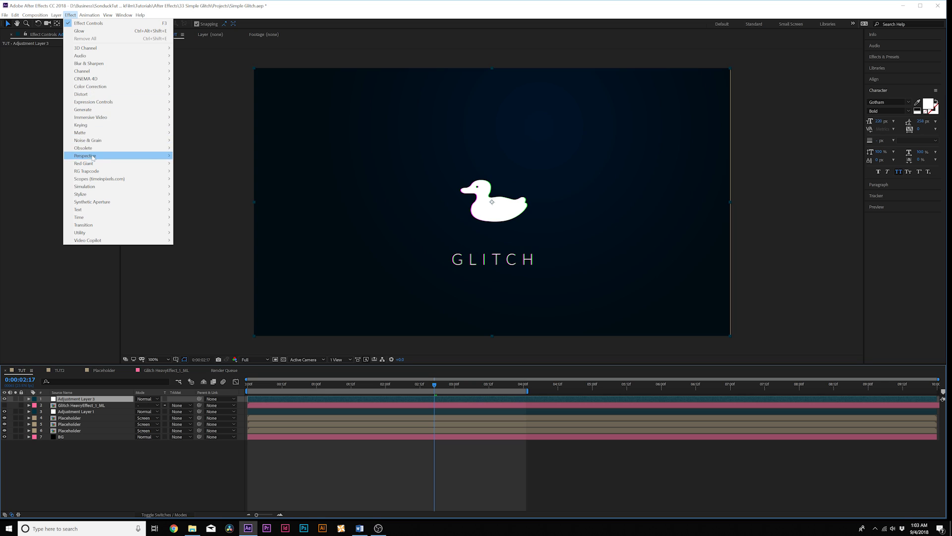
mouse_move(164, 141)
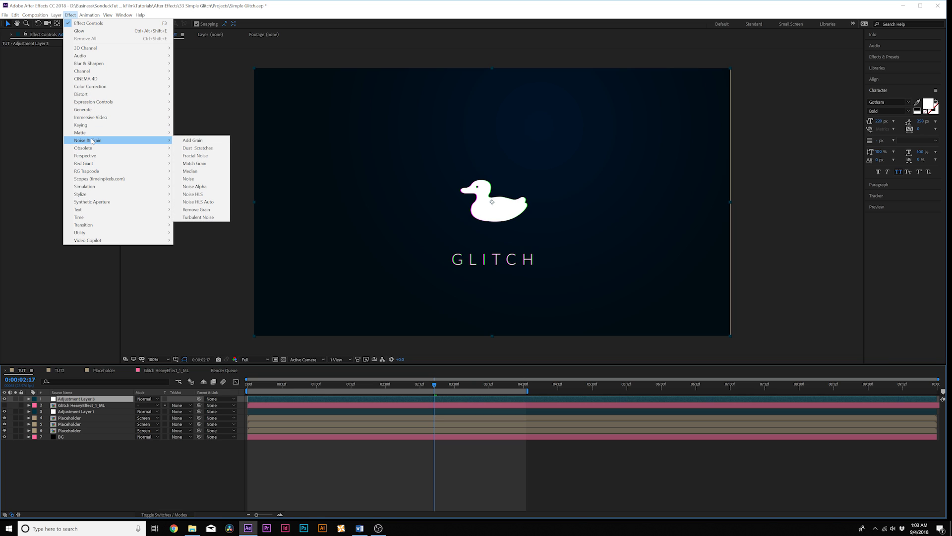
click(189, 178)
key(period)
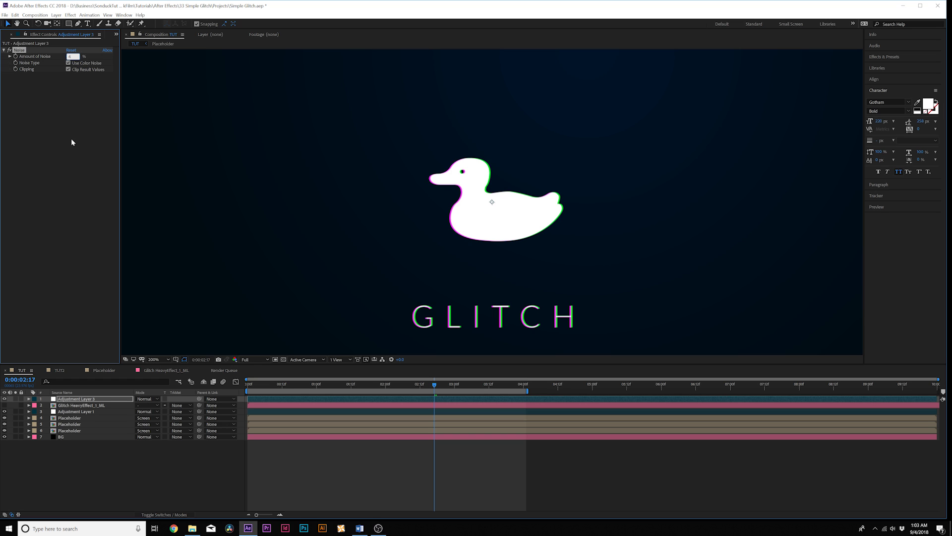
key(Return)
scroll(328, 222, up, 3)
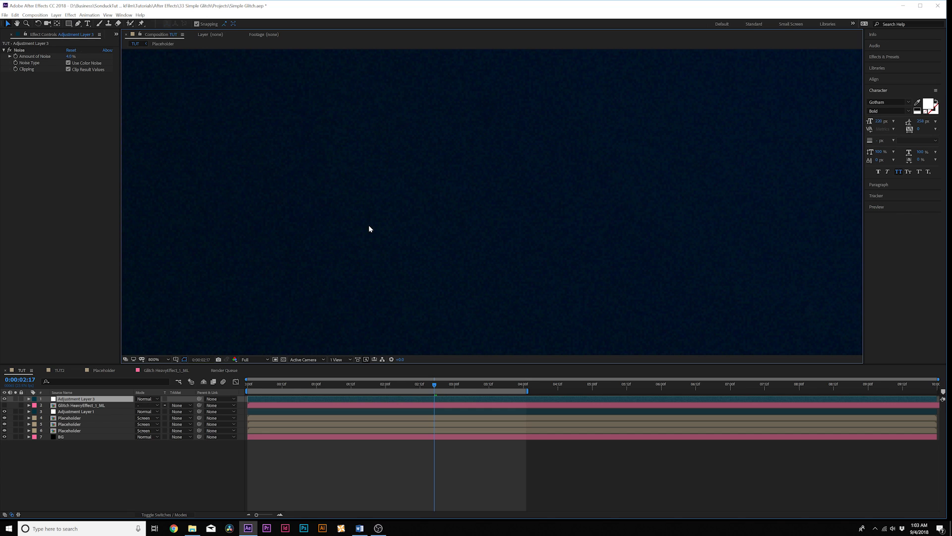
click(9, 50)
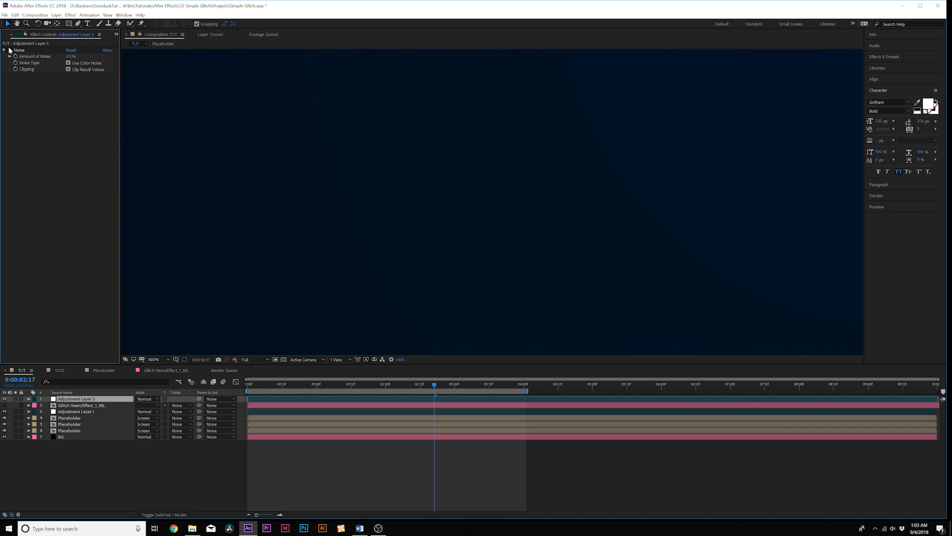
scroll(352, 229, down, 4)
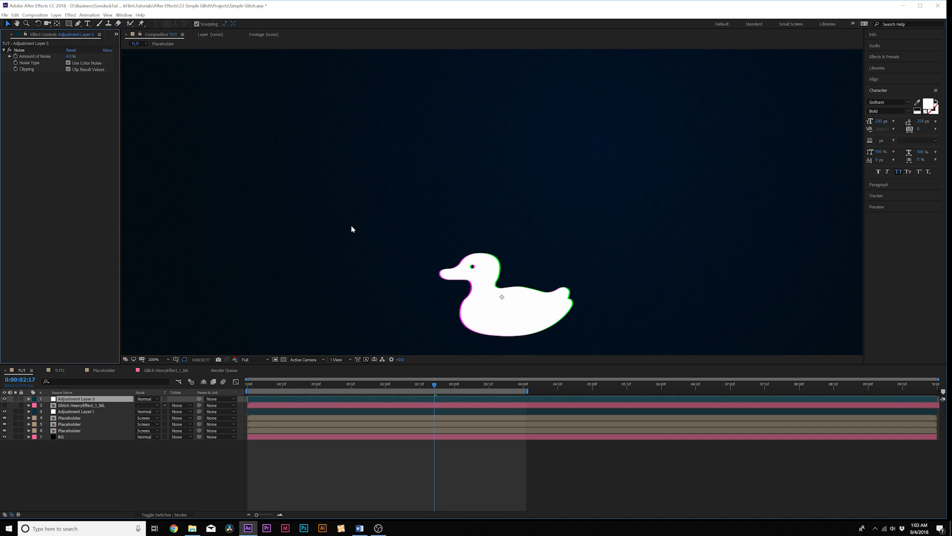
click(155, 359)
click(157, 368)
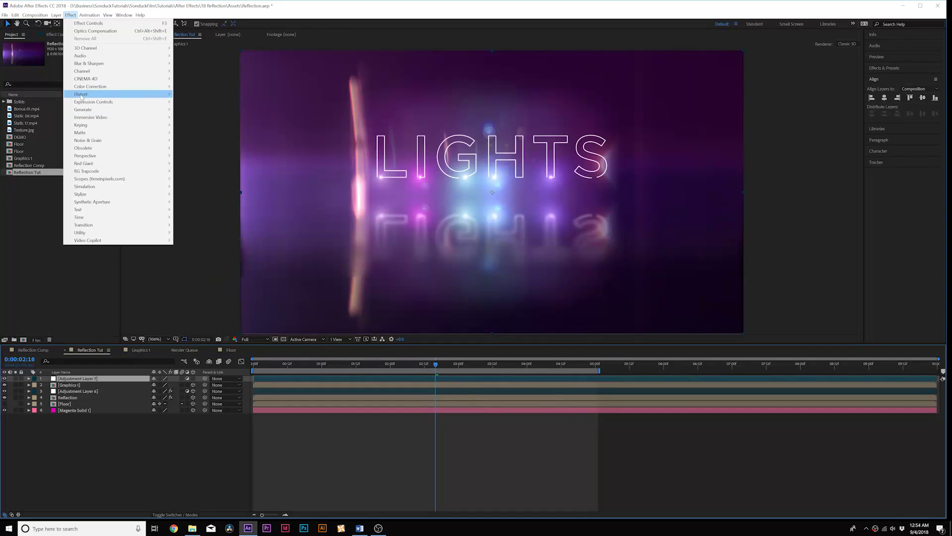
Apply Optics Compensation with Reverse Lens Distortion, raising Field Of View from 77.5 to about 96.4
mouse_move(81, 96)
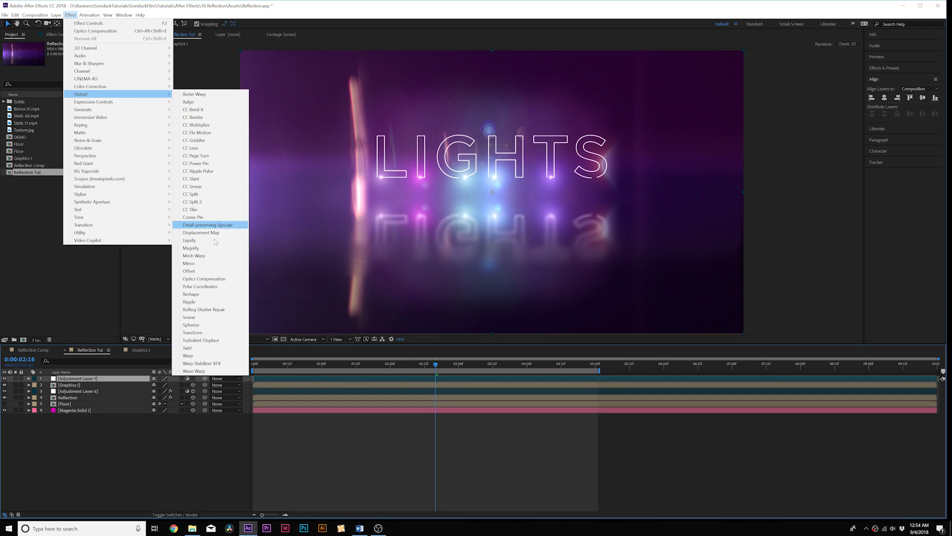
click(202, 279)
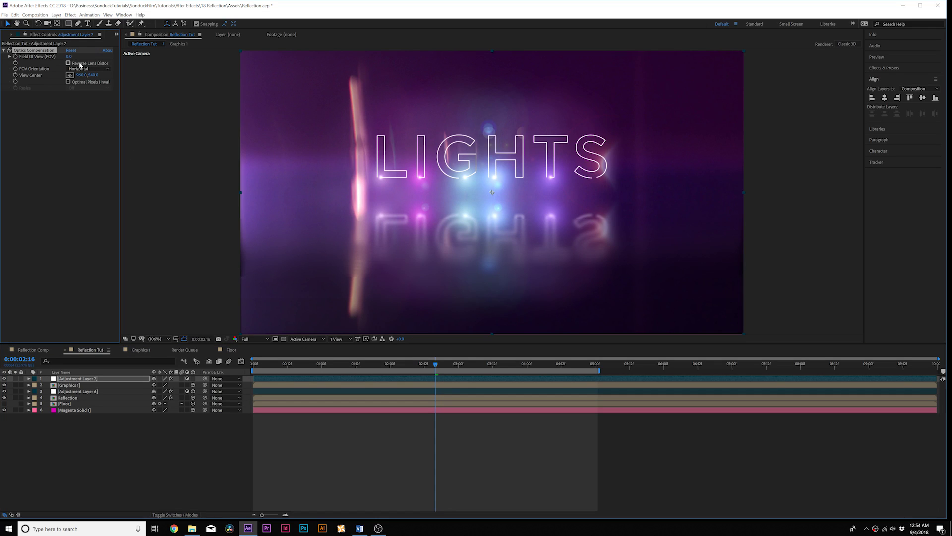
drag(70, 58, 590, 145)
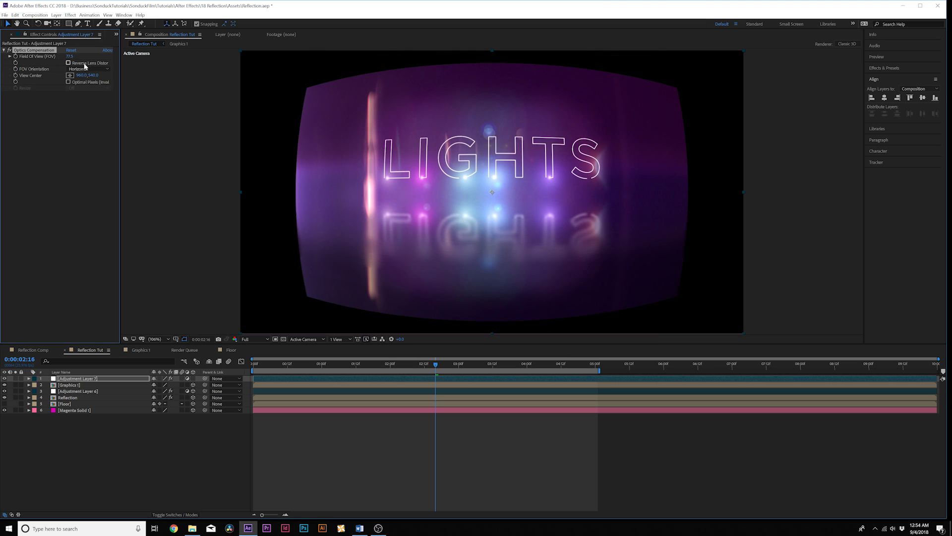
click(68, 63)
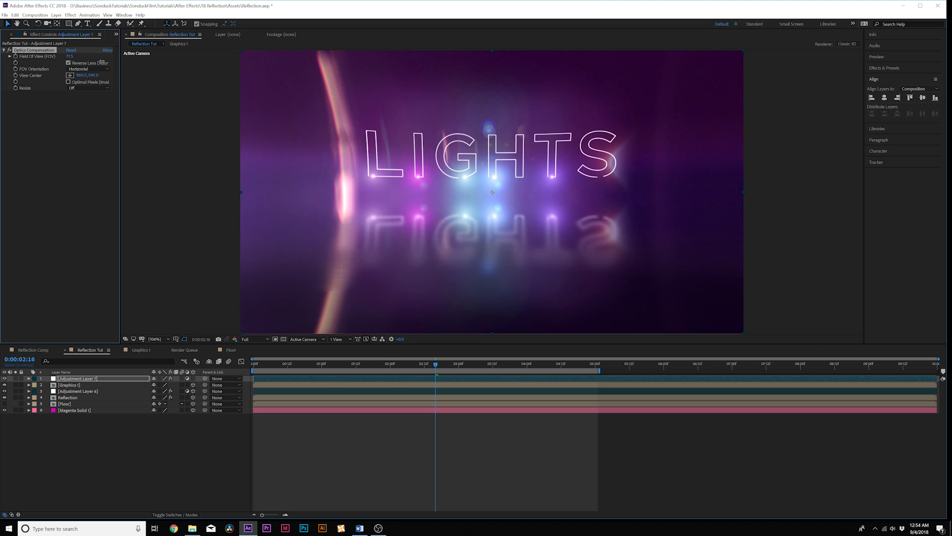
drag(70, 56, 453, 106)
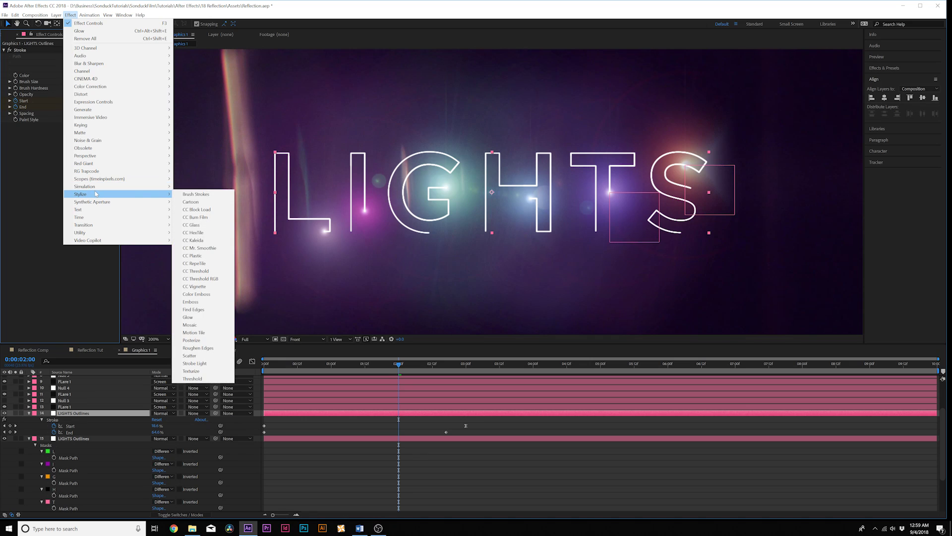
Apply Stylize > Glow to the LIGHTS Outlines layer
click(201, 315)
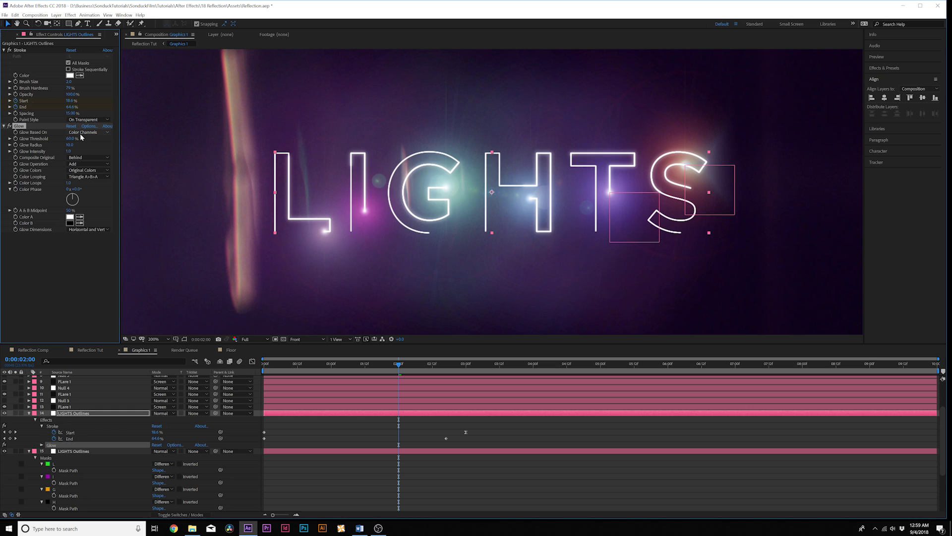
Set the Glow's Color A to pure red, ff0000
click(69, 218)
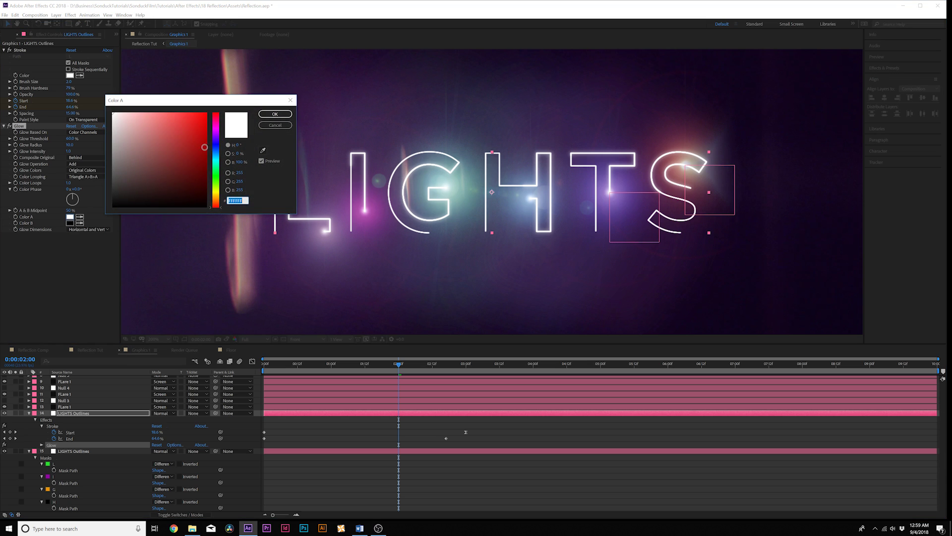
text(ff0000)
key(Return)
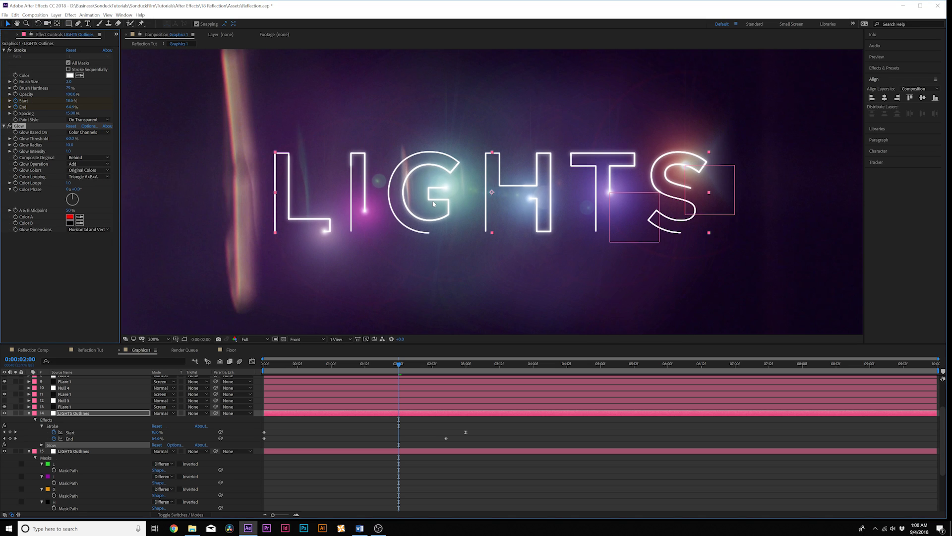
Switch Glow Colors to A & B Colors, undoing a stray alpha-channel source change
click(88, 132)
click(82, 138)
click(88, 170)
click(82, 177)
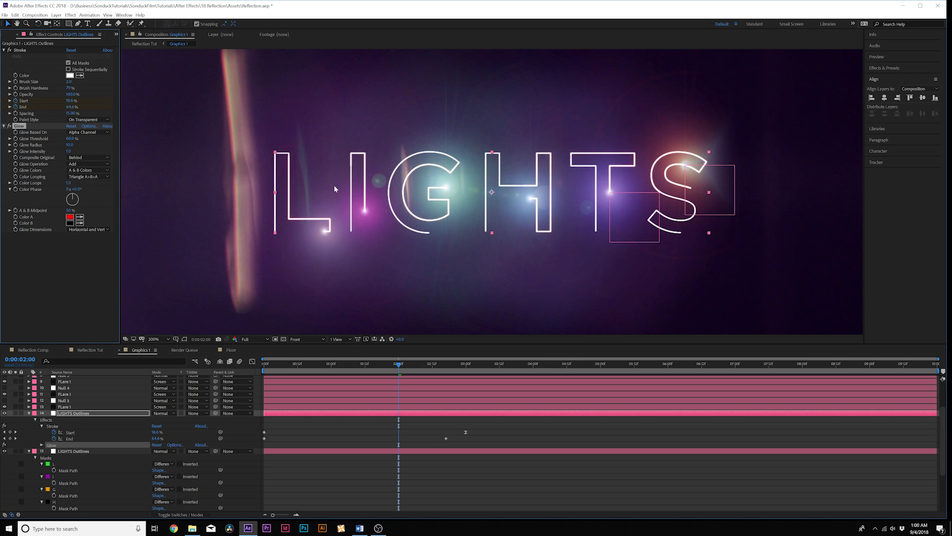
key(ctrl+z)
key(ctrl+z)
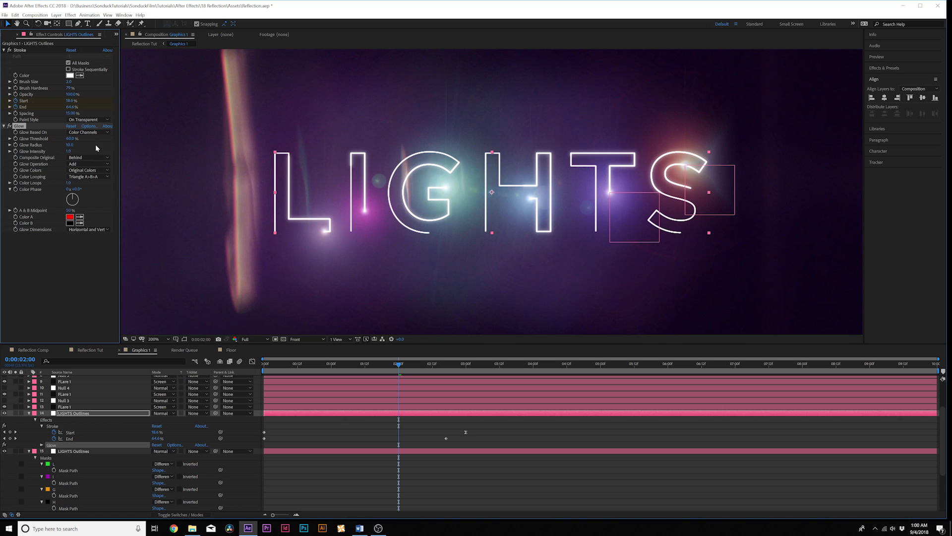
click(81, 172)
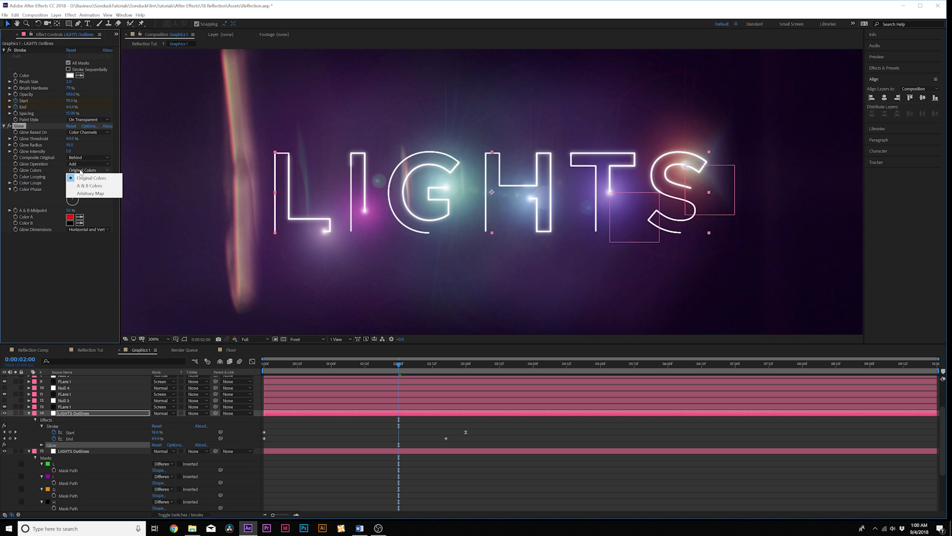
click(102, 186)
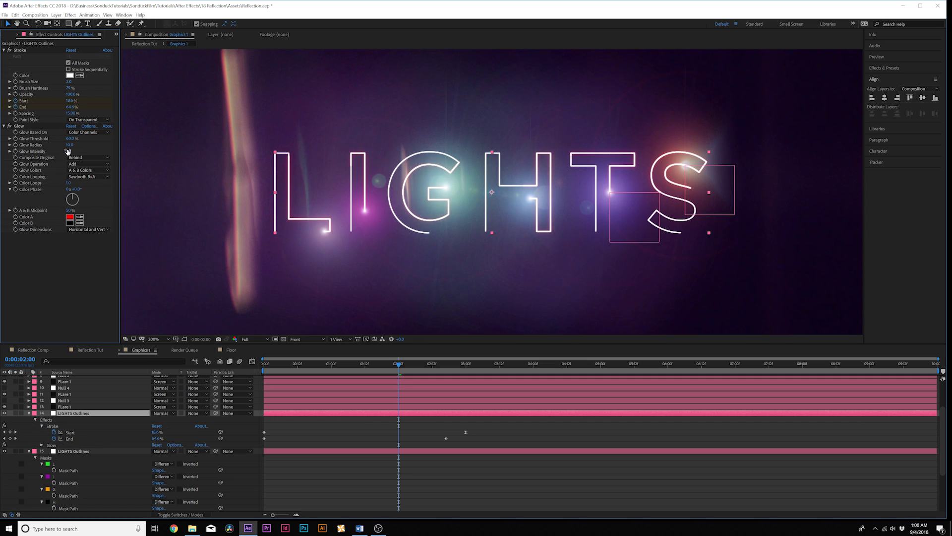
Raise Glow Intensity and Threshold, duplicate the Glow, and set Glow 2's Radius to 84
drag(71, 150, 121, 151)
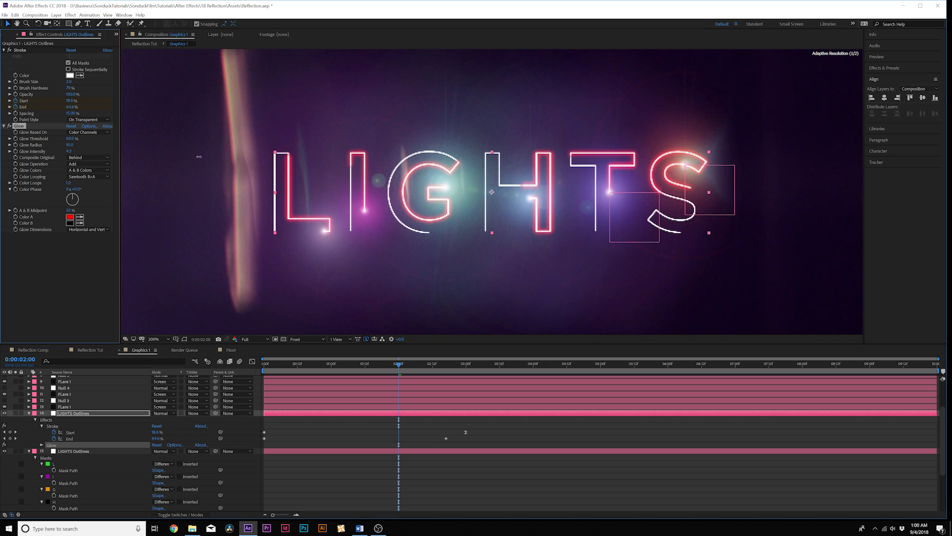
drag(91, 139, 94, 140)
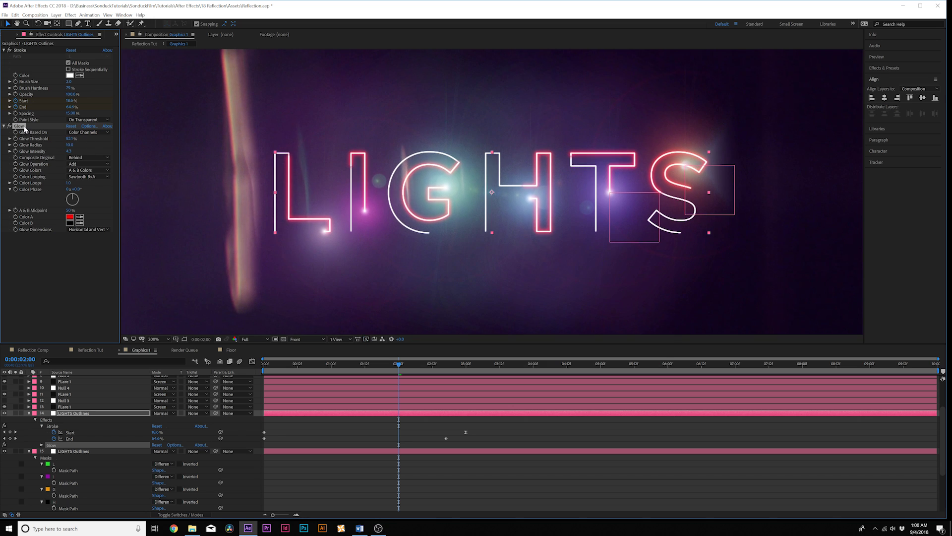
key(ctrl+d)
drag(79, 255, 98, 257)
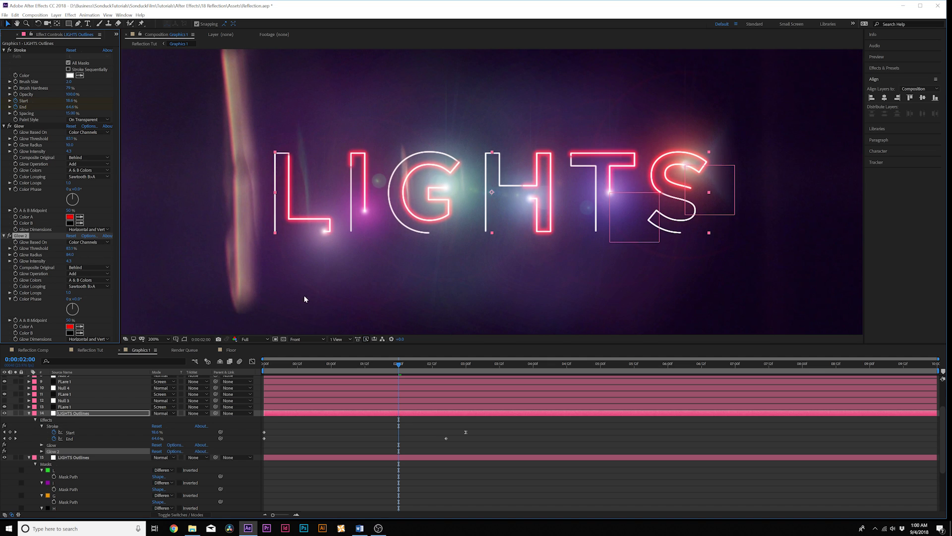
click(425, 292)
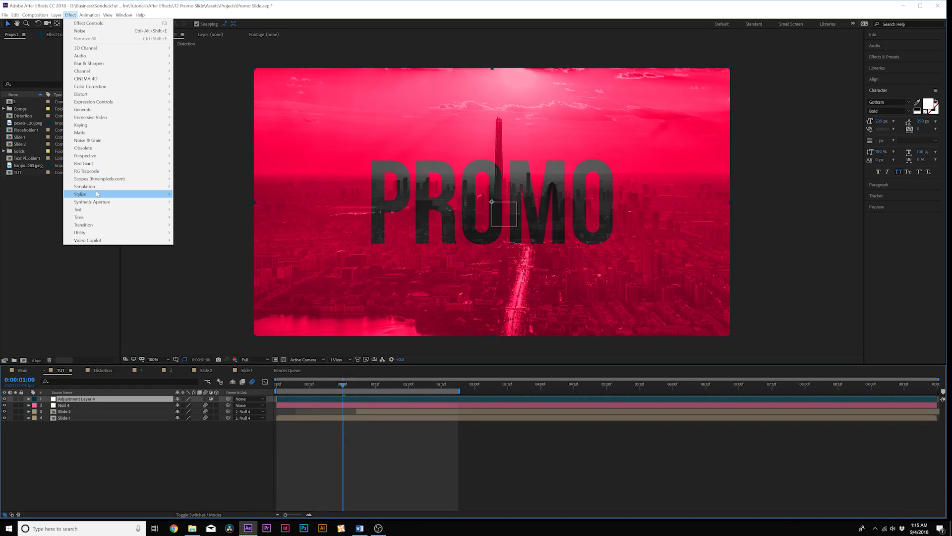
Apply CC Vignette to the adjustment layer with a stronger Amount and adjusted Angle of View
mouse_move(86, 196)
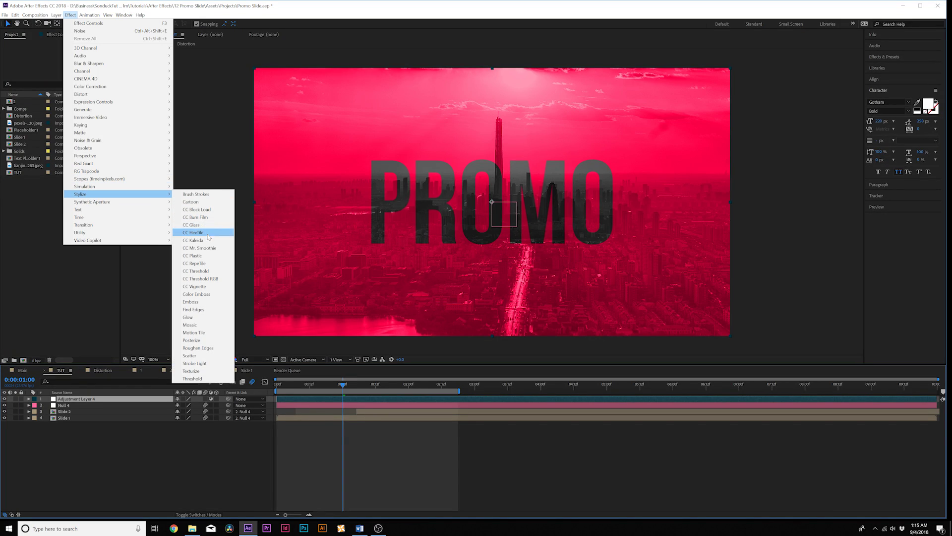
click(198, 286)
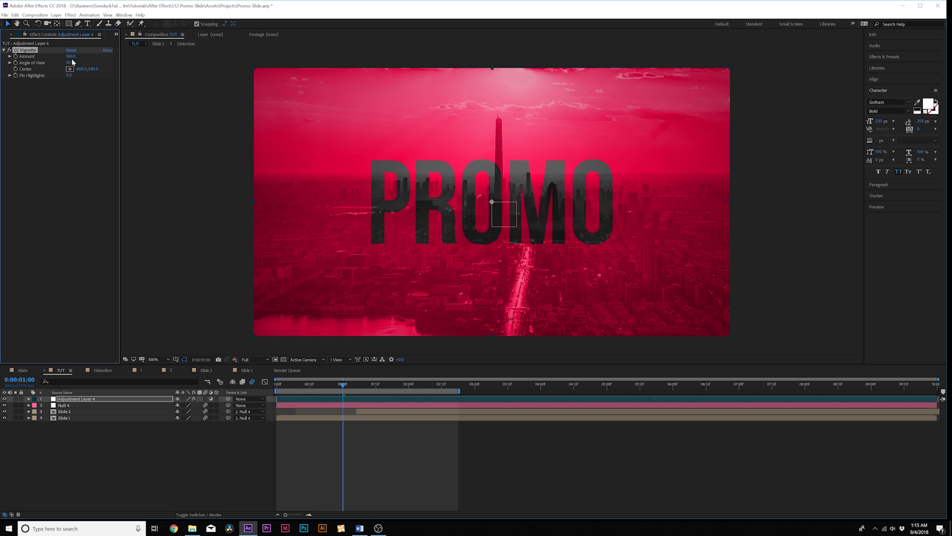
drag(80, 57, 135, 58)
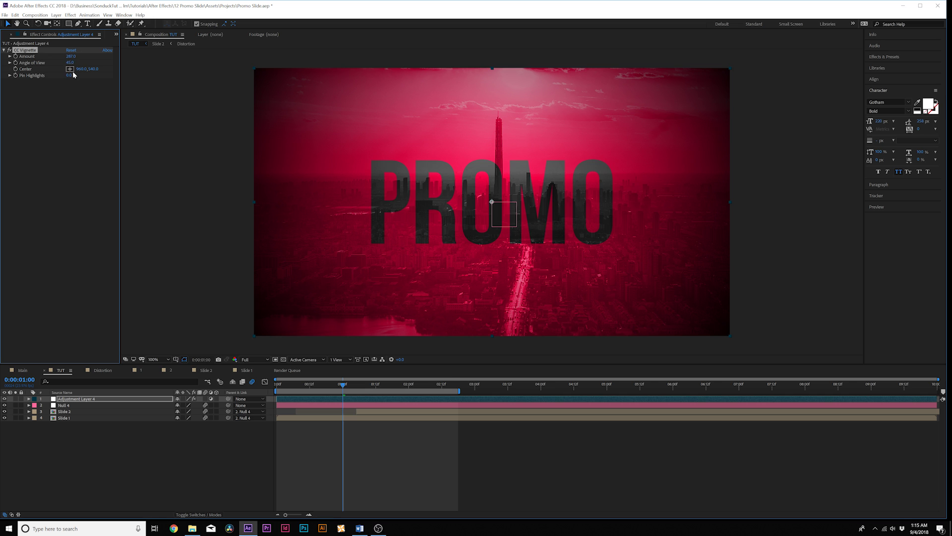
drag(68, 63, 99, 68)
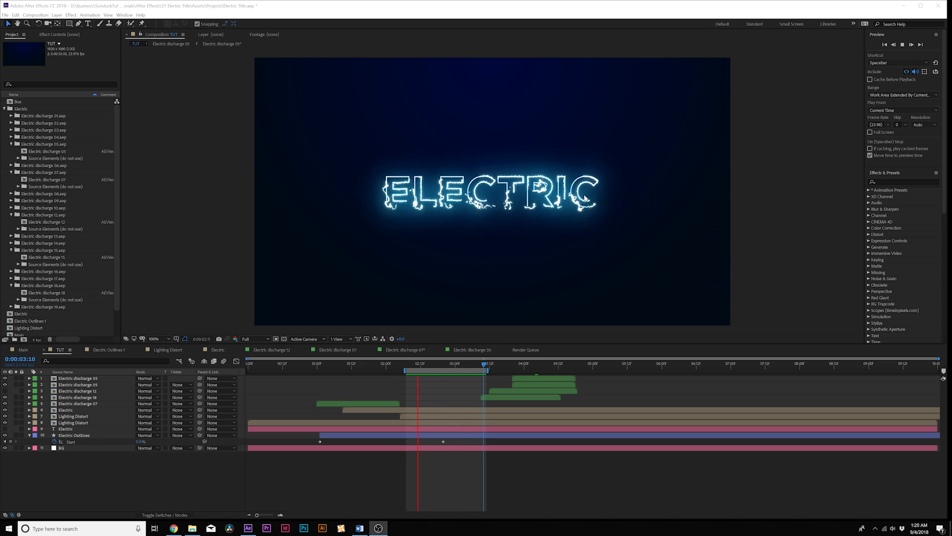
Add an adjustment layer with Brightness & Contrast and start an expression on Brightness
key(ctrl+alt+y)
click(71, 15)
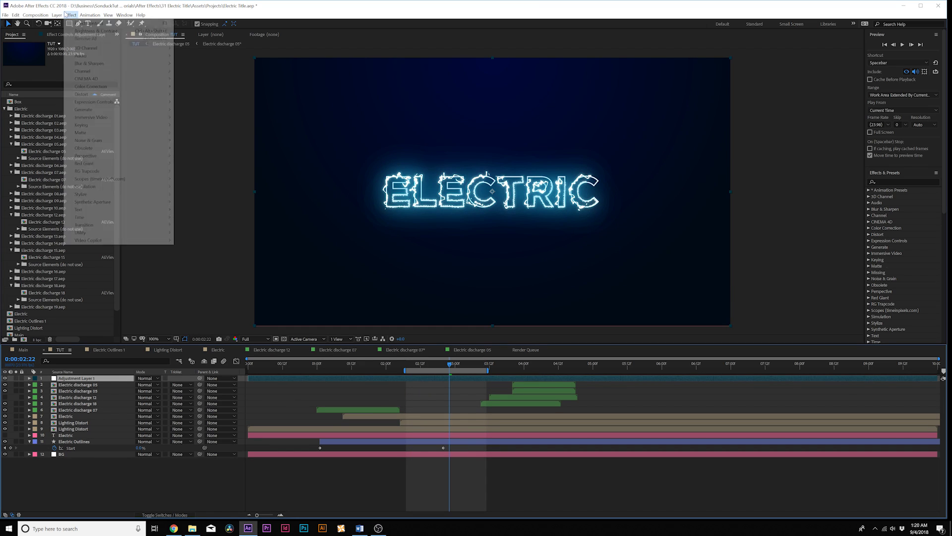
mouse_move(91, 86)
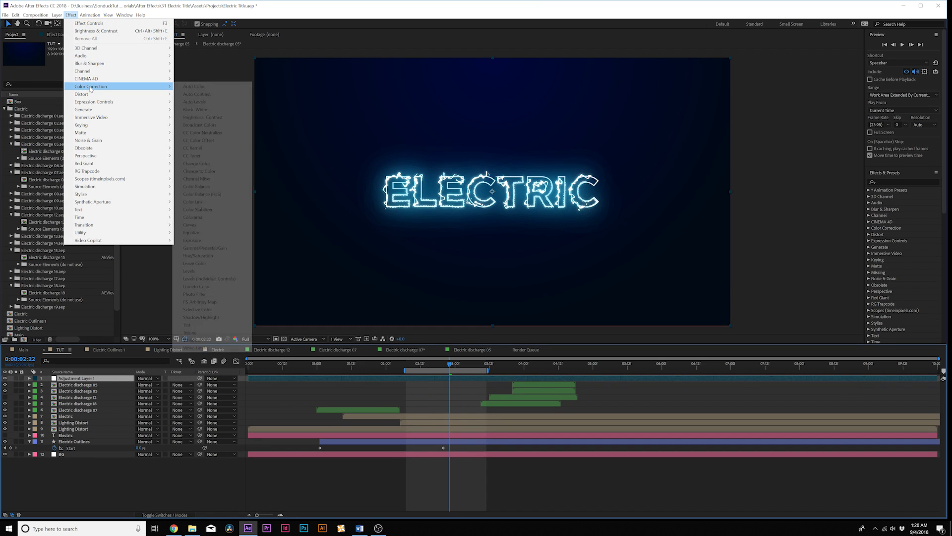
click(209, 117)
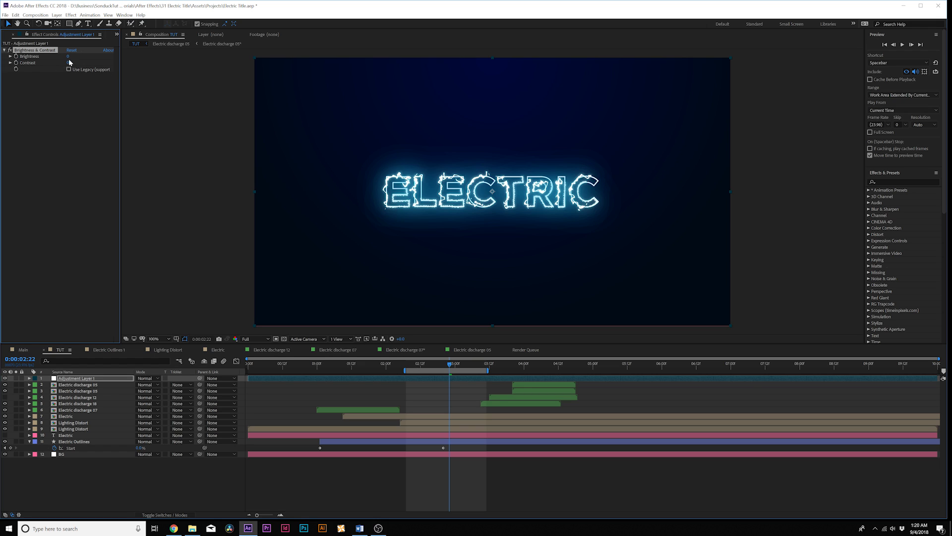
alt+click(16, 57)
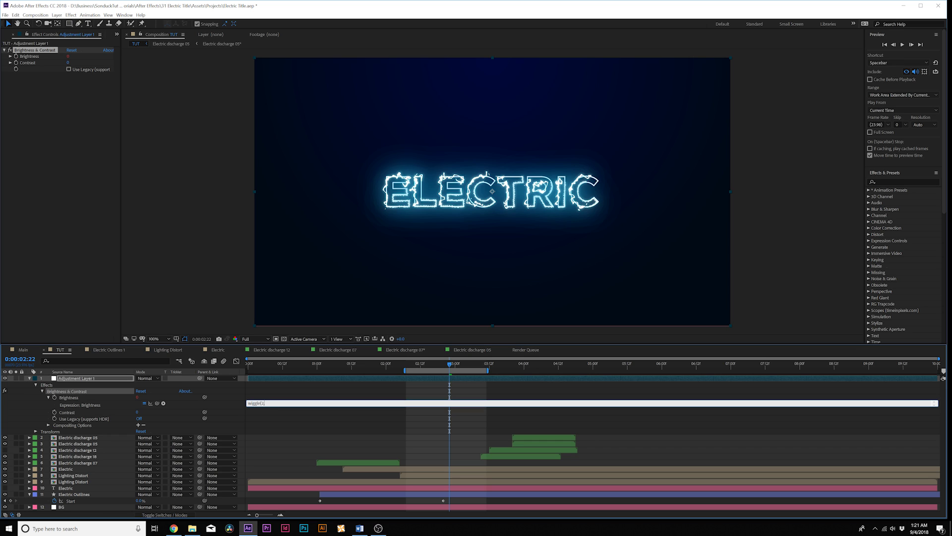
Commit the wiggle(2,100) Brightness expression and preview the flicker
text(,100)
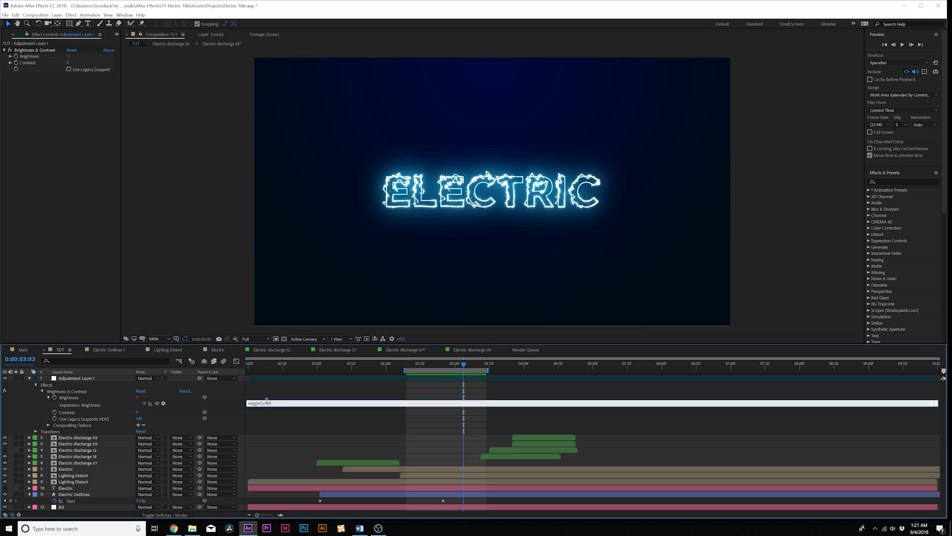
key(KP_Enter)
key(space)
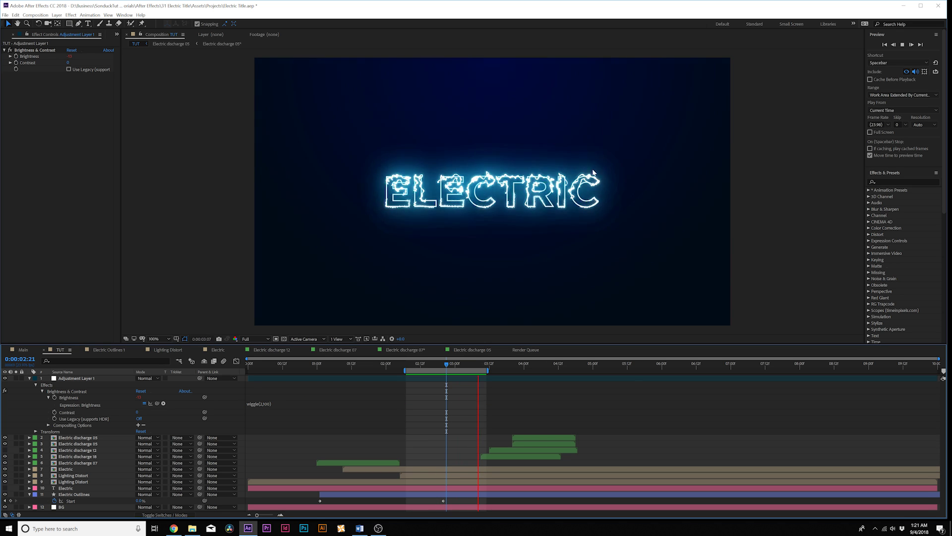
Change the expression to wiggle(10,100) and preview the faster flicker
double_click(261, 403)
text(10)
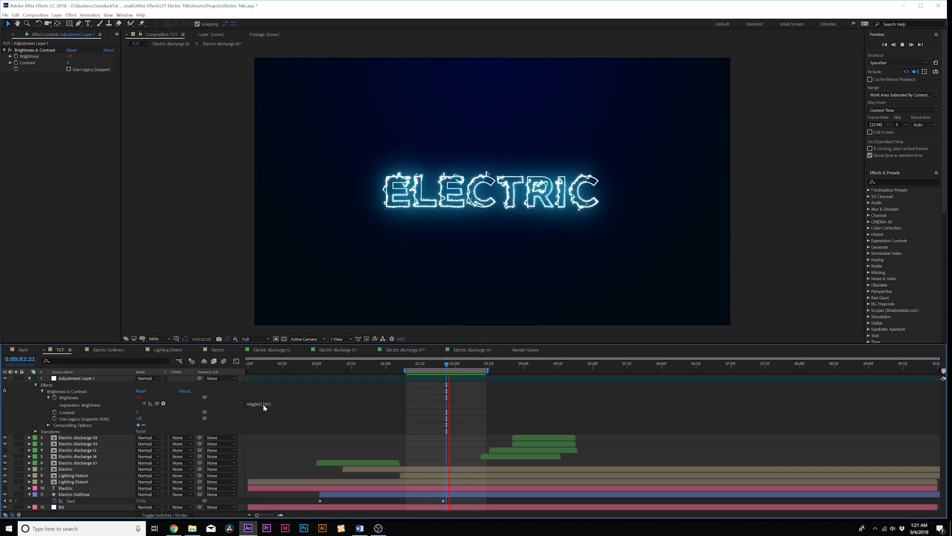
key(KP_Enter)
key(space)
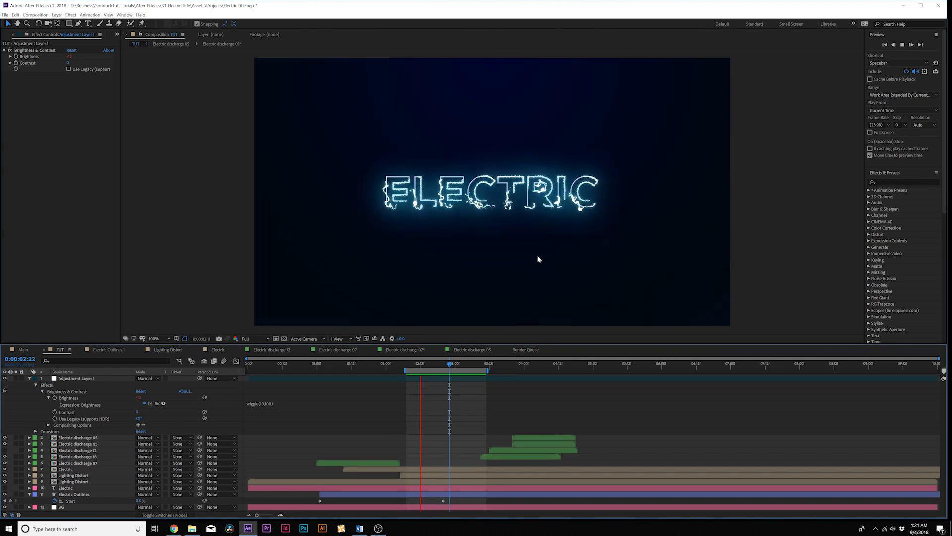
click(94, 379)
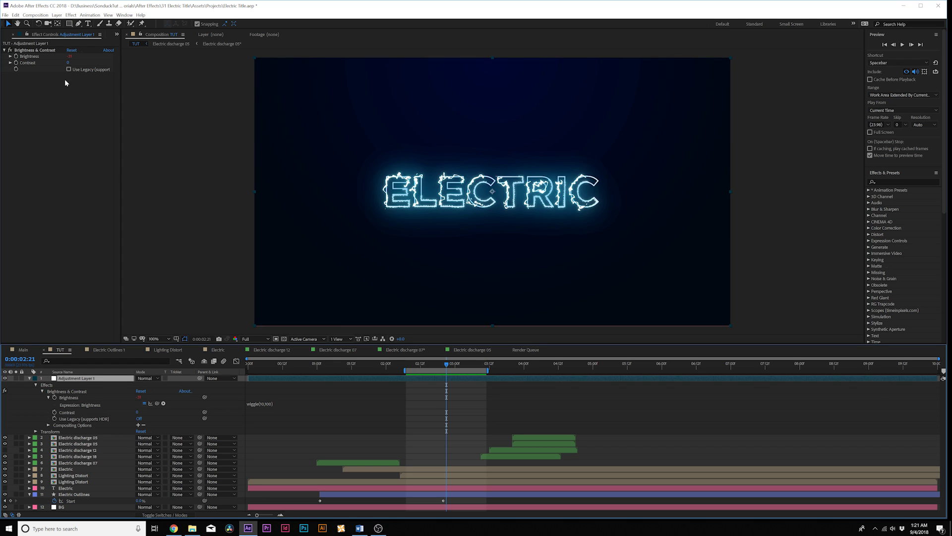
click(80, 24)
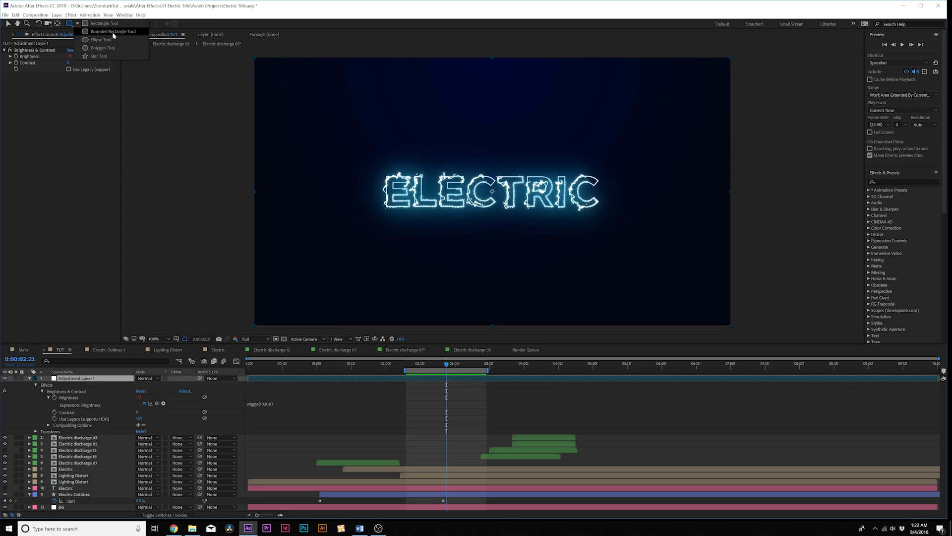
Mask the adjustment layer with a rectangle over the ELECTRIC title, feathered 137 pixels, and preview
drag(349, 150, 627, 241)
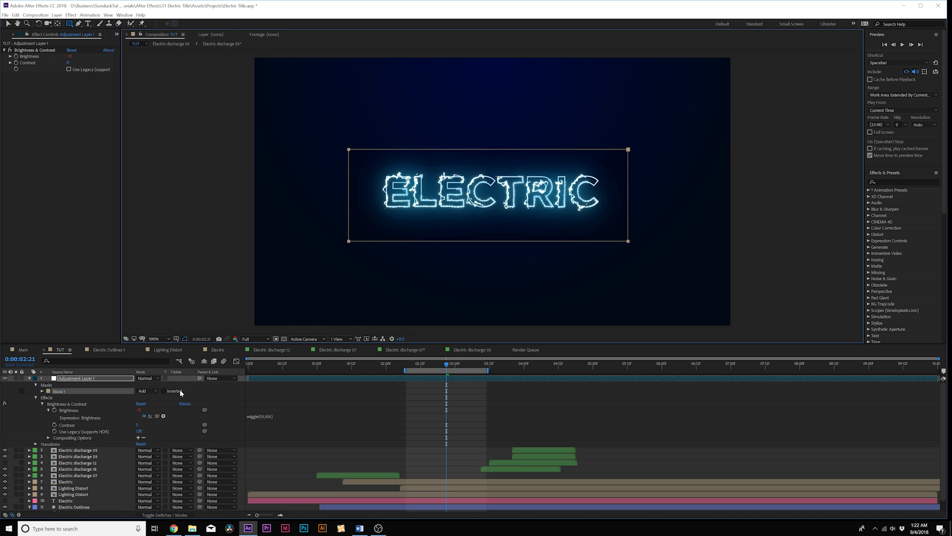
key(f)
drag(146, 390, 214, 391)
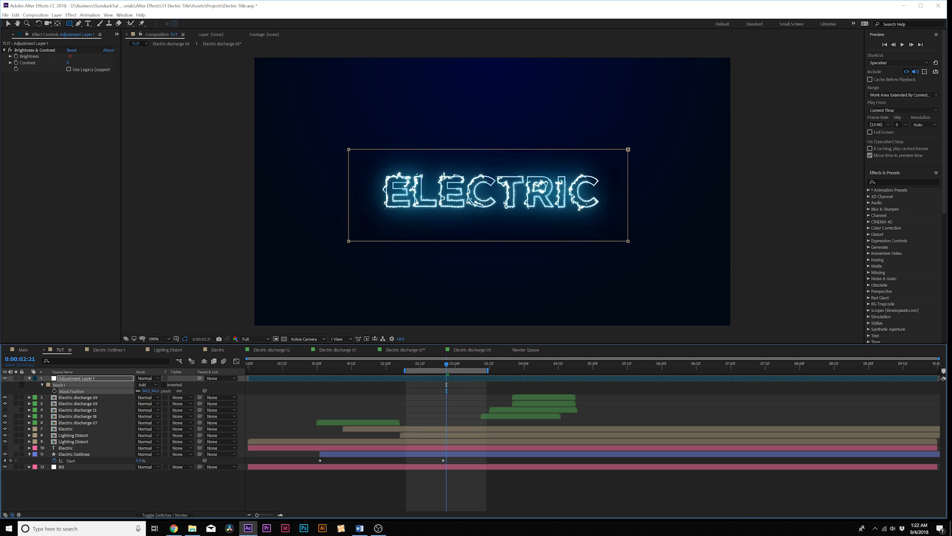
key(space)
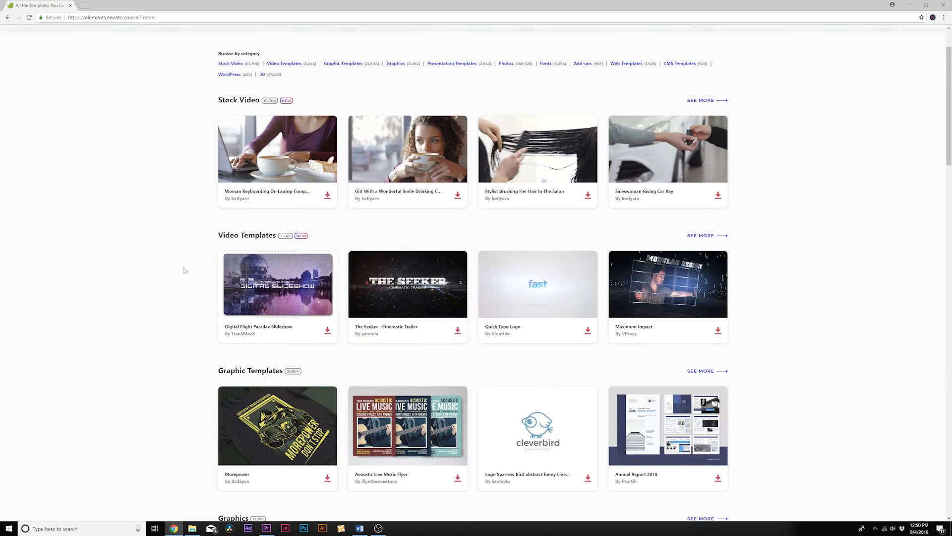
Browse the all-items page on Envato Elements and open a template category
scroll(185, 269, down, 4)
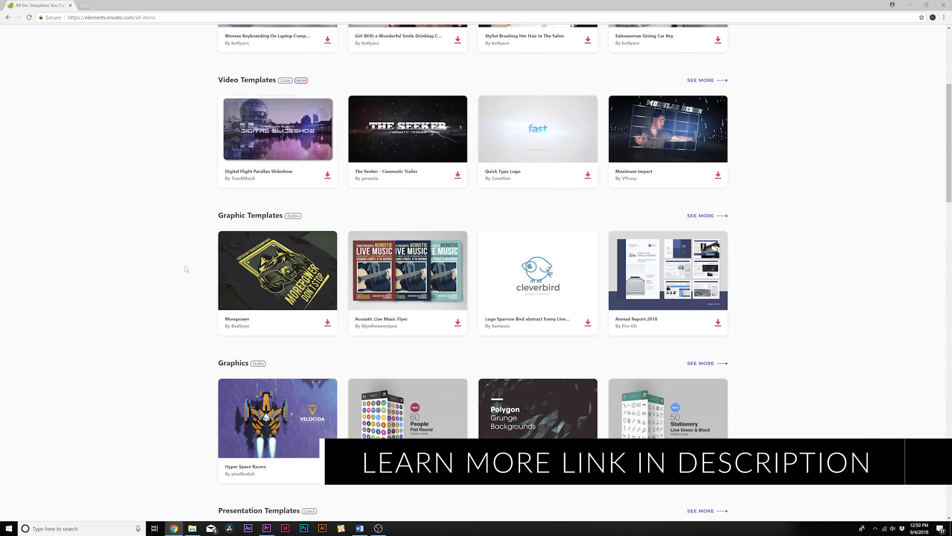
scroll(186, 269, down, 4)
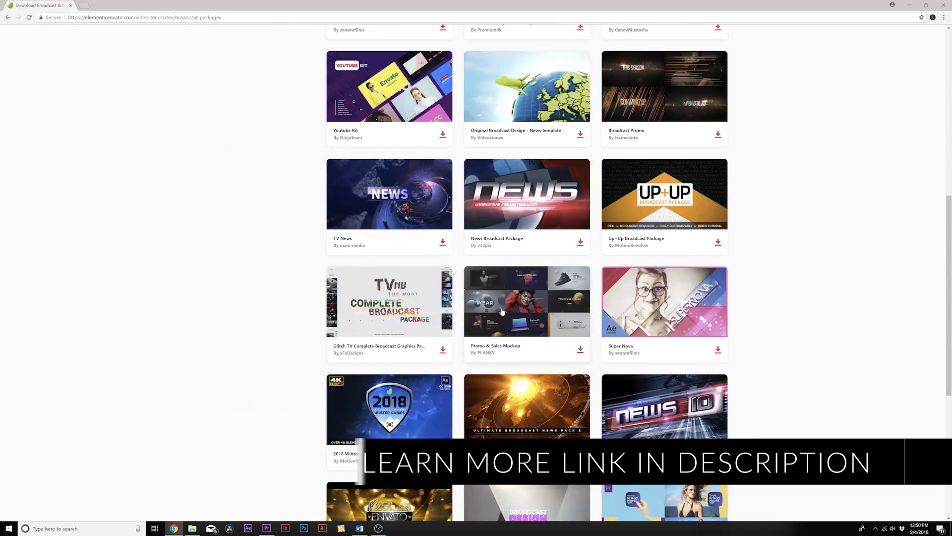
click(505, 304)
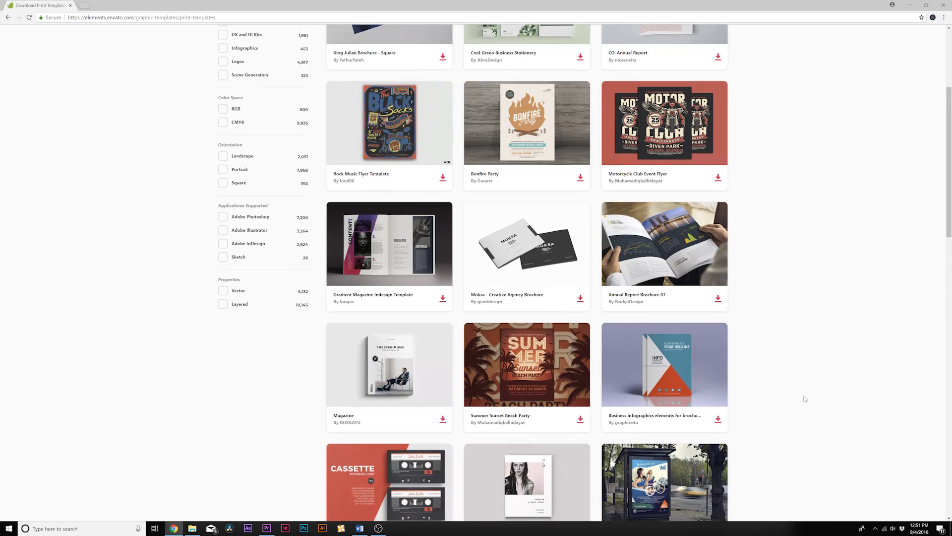
Open the Smiling Businesswoman With Computer And Smartphone 13 stock video and play its preview
scroll(804, 398, down, 5)
scroll(805, 398, down, 7)
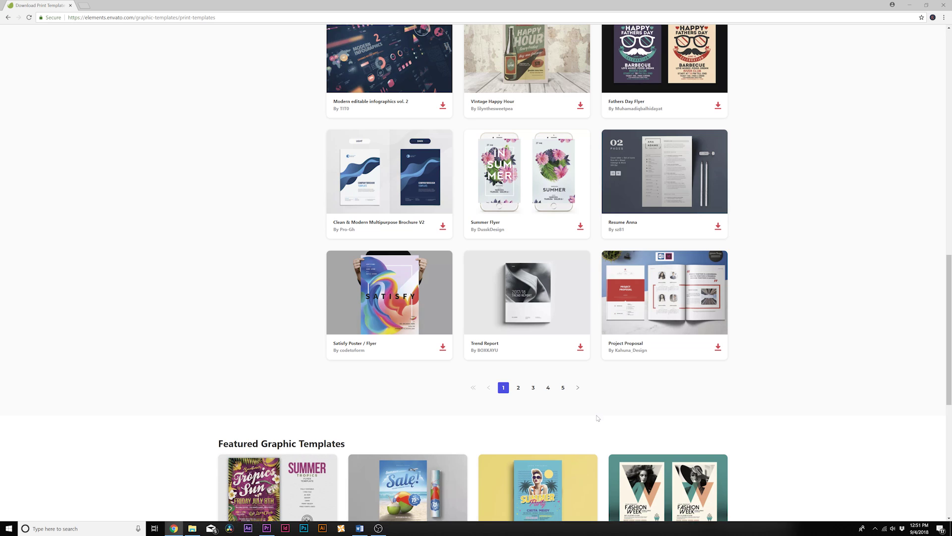
scroll(597, 416, up, 13)
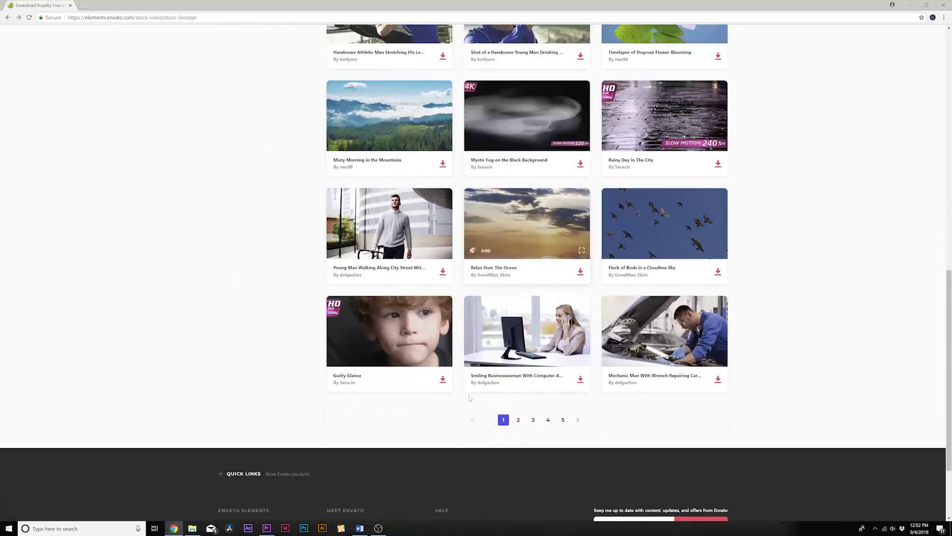
click(520, 360)
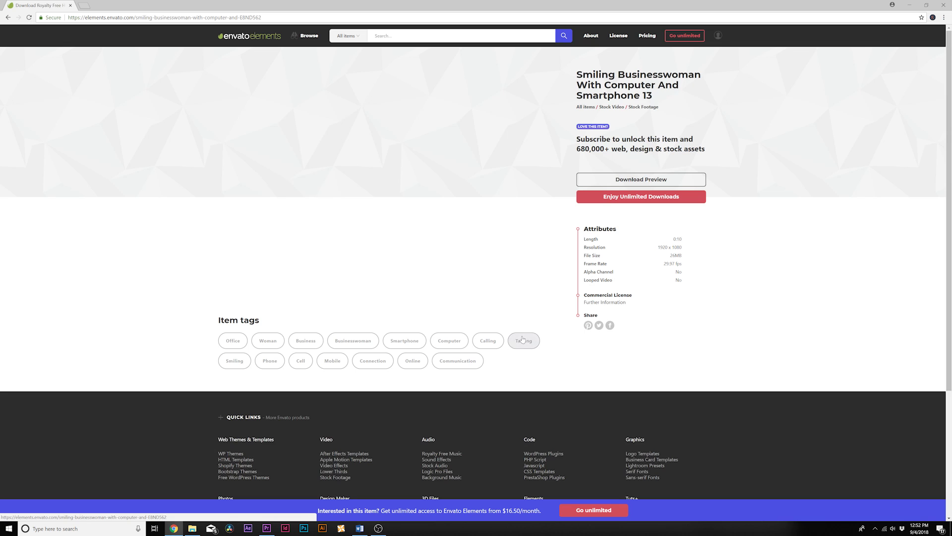
click(226, 285)
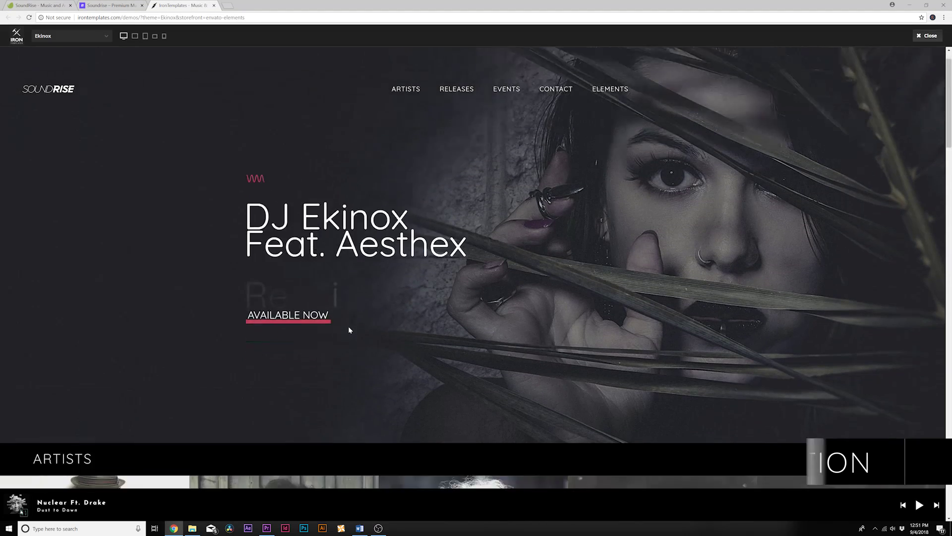
From the Photos inspiration page, open the Big city vibes collection of 15,152 photos
scroll(348, 326, down, 6)
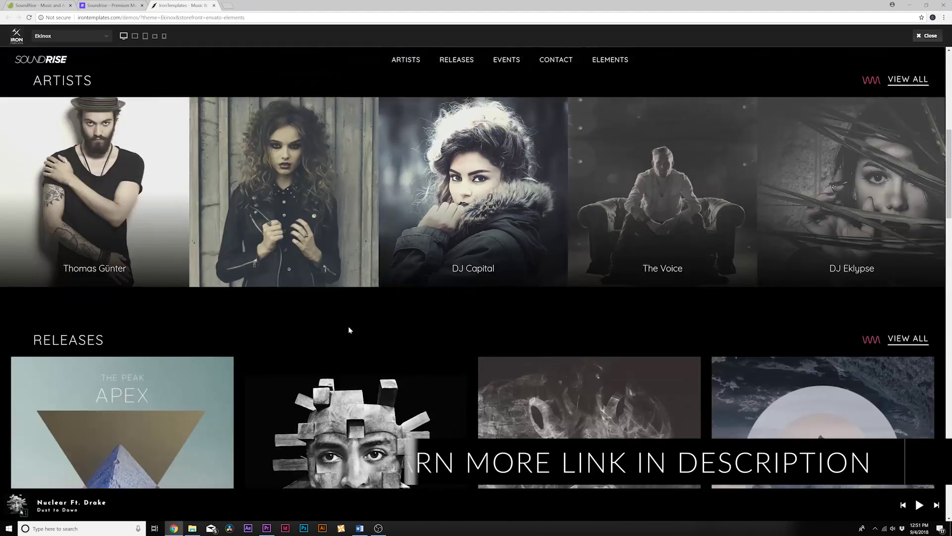
scroll(348, 330, down, 10)
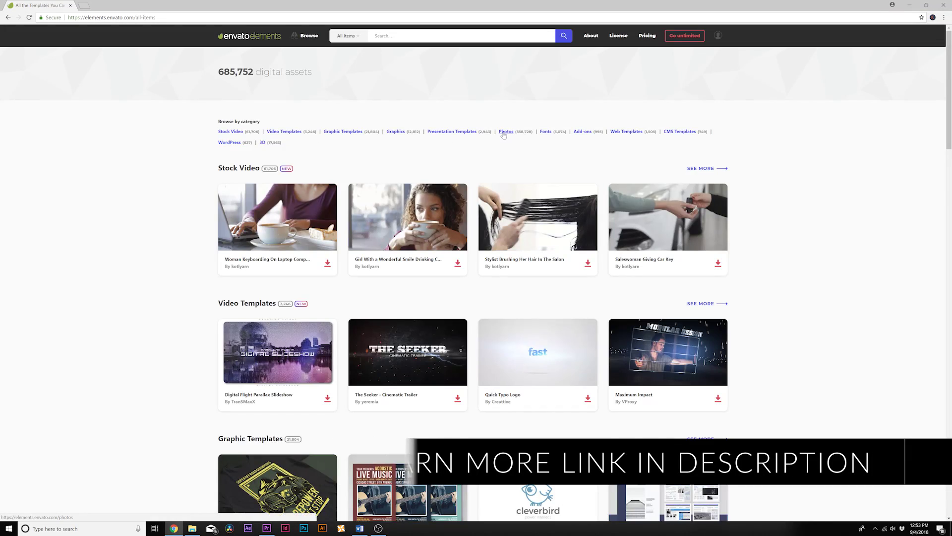
click(505, 132)
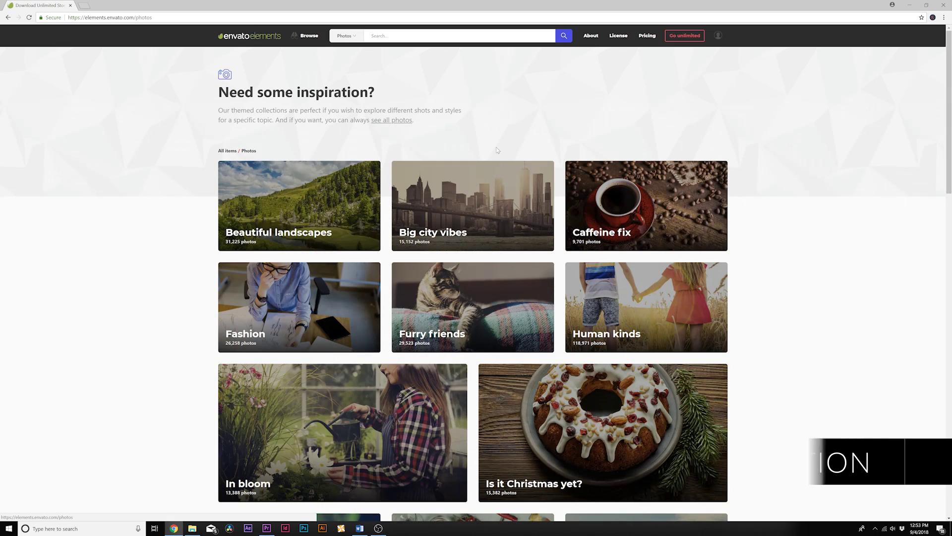
click(491, 199)
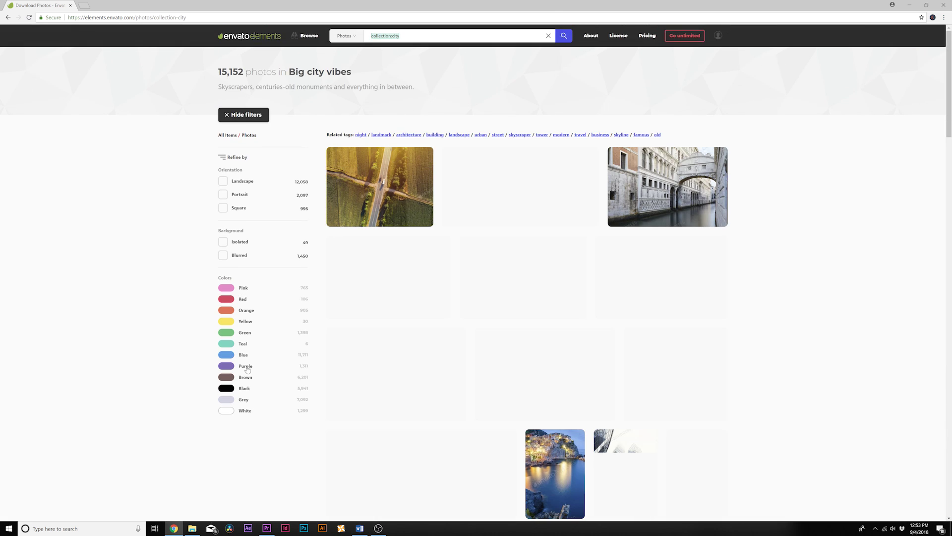